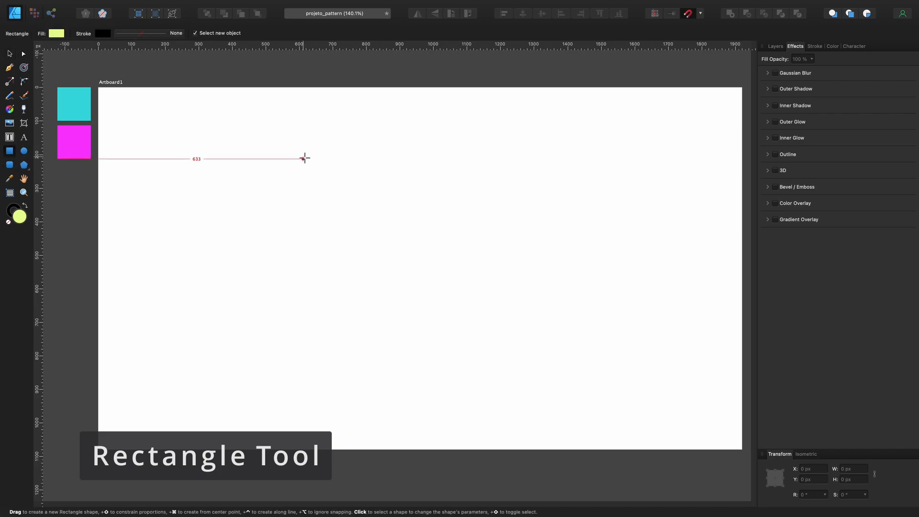
# Step: Draw a square about 169 px wide on the artboard and enable a Gradient Overlay effect on it
pyautogui.moveTo(306, 151); pyautogui.dragTo(360, 212)
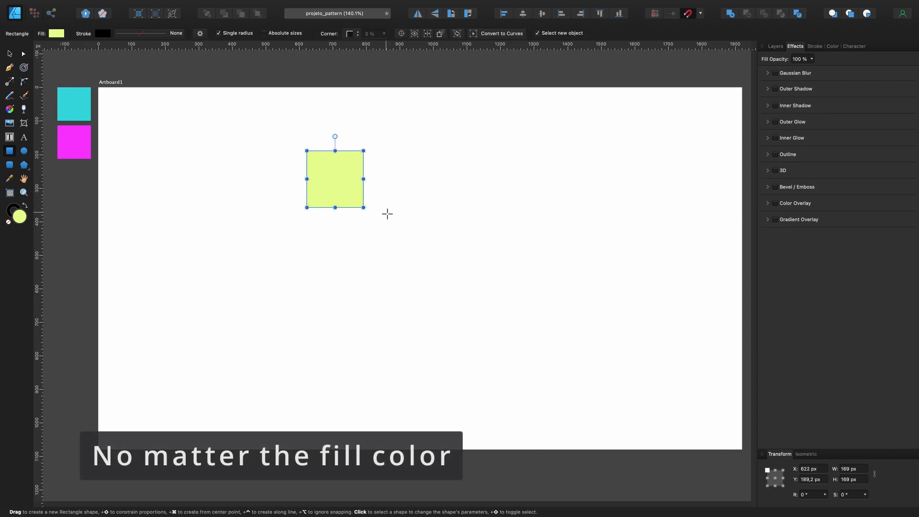
pyautogui.click(777, 220)
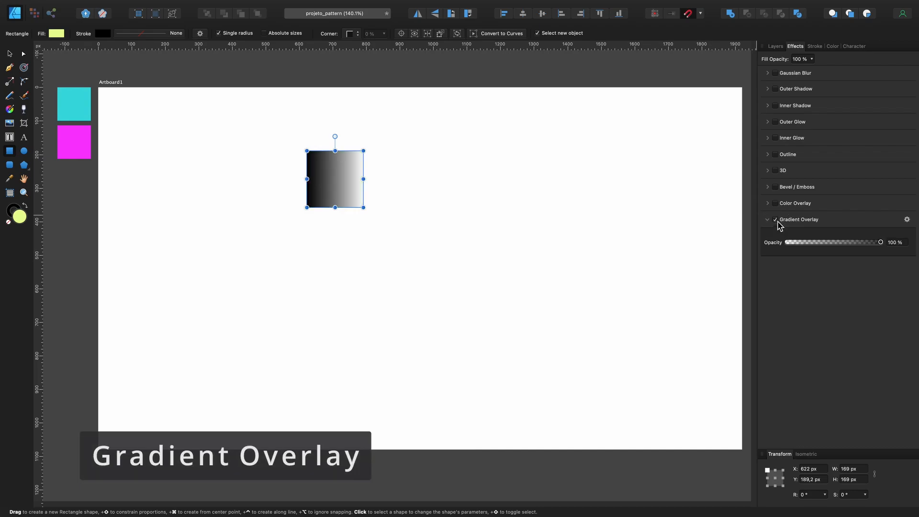
# Step: Set the start color of the square's gradient overlay to #00DBDE by sampling the cyan swatch beside the artboard
pyautogui.click(907, 220)
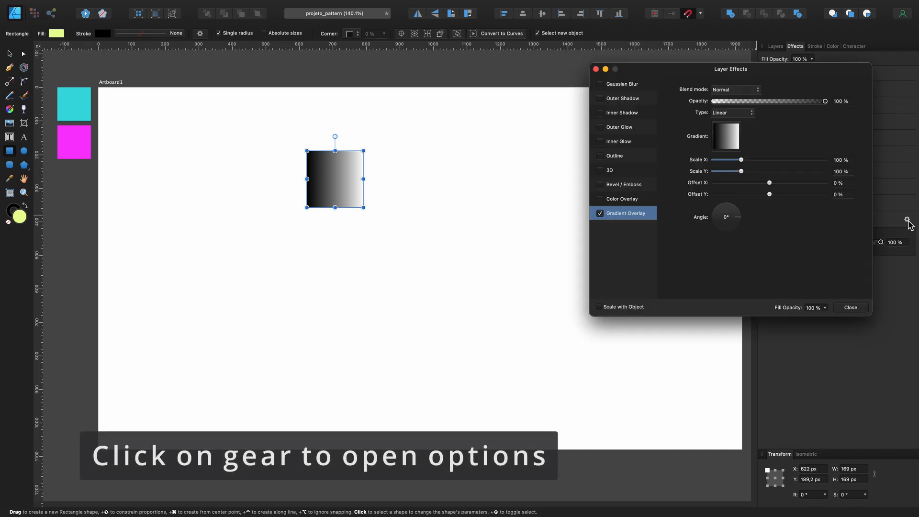
pyautogui.click(726, 139)
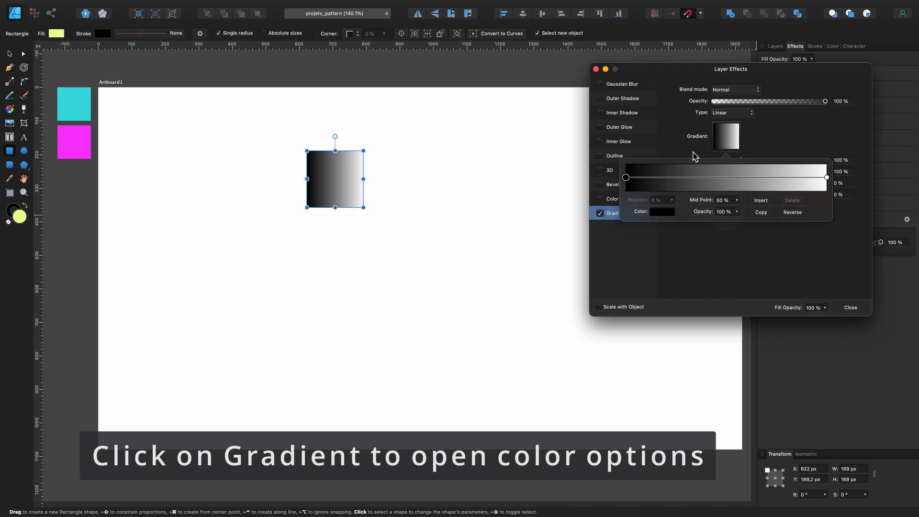
pyautogui.click(669, 214)
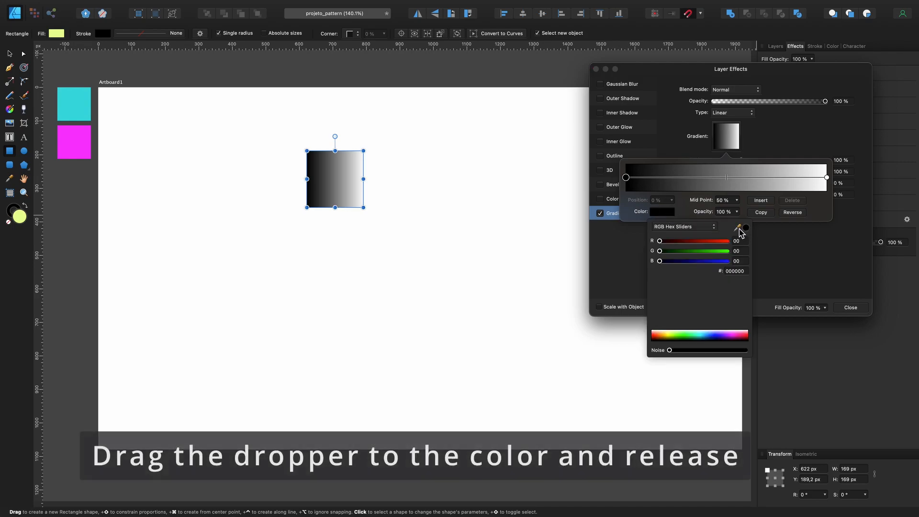
pyautogui.moveTo(739, 229); pyautogui.dragTo(77, 108)
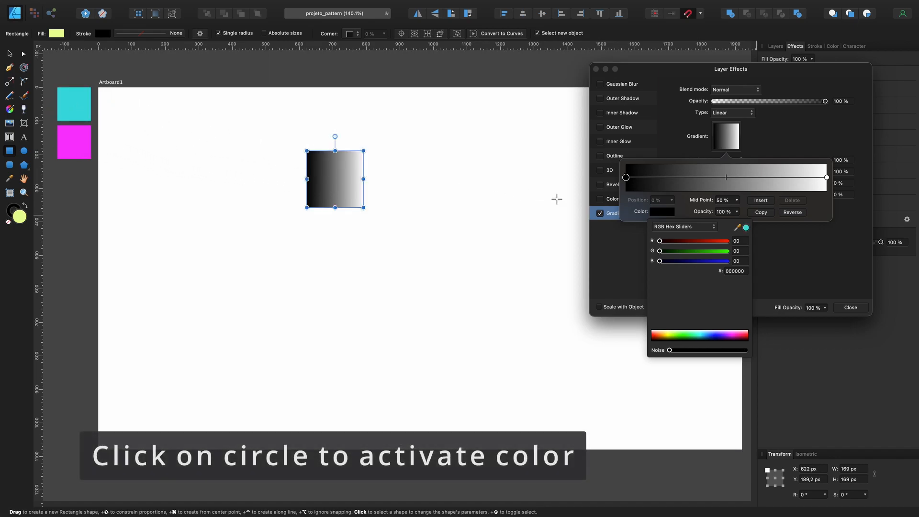
pyautogui.click(746, 228)
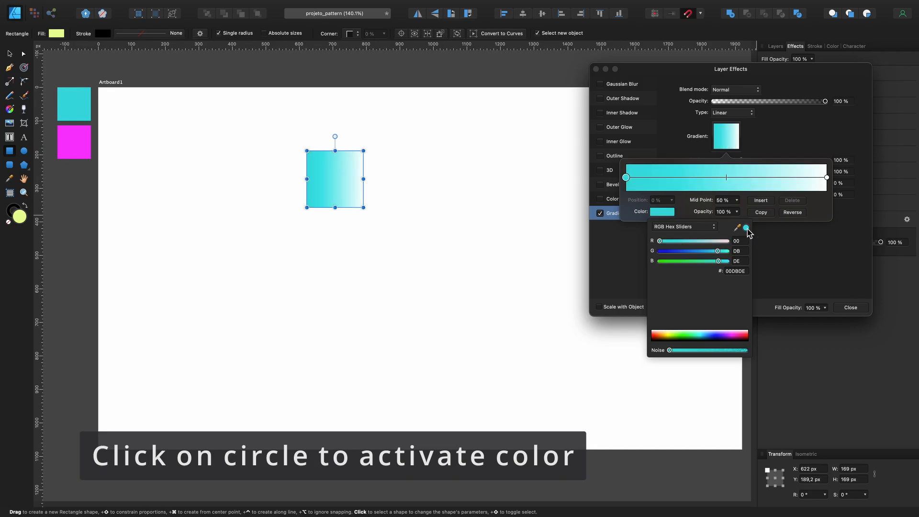
# Step: Set the gradient overlay's end color to #FC00FF sampled from the magenta swatch, and its angle to 45°
pyautogui.click(827, 177)
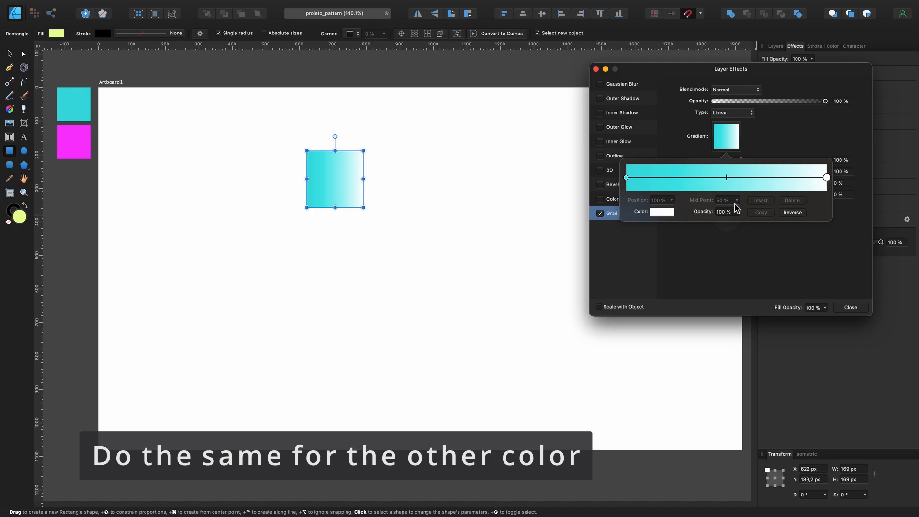
pyautogui.click(663, 213)
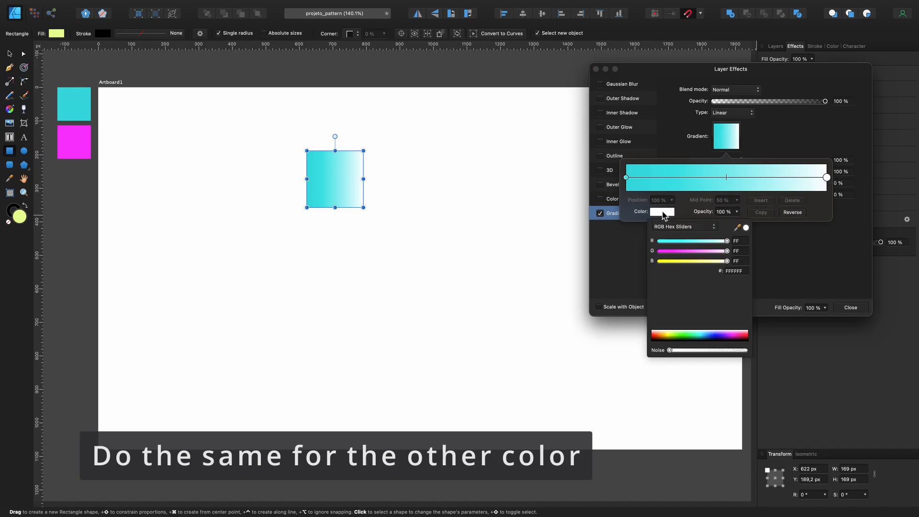
pyautogui.click(739, 229)
pyautogui.moveTo(740, 232); pyautogui.dragTo(71, 143)
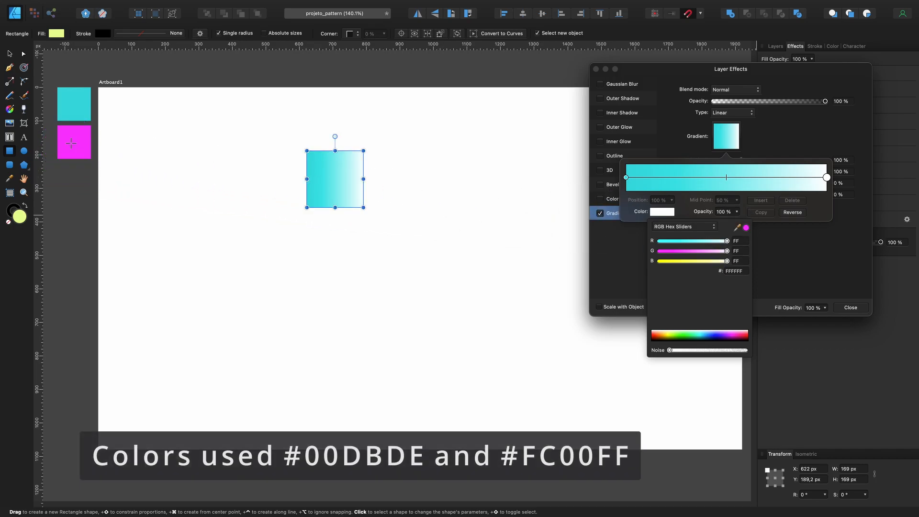
pyautogui.click(748, 229)
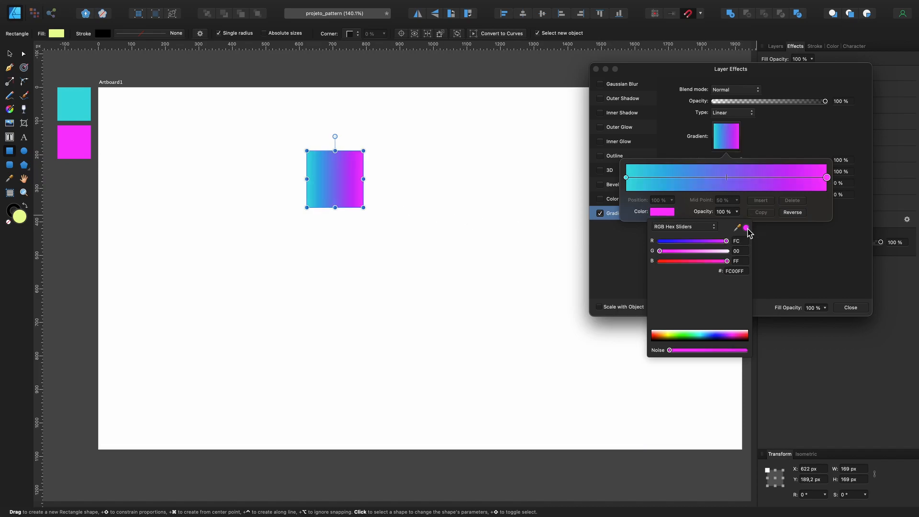
pyautogui.click(793, 244)
pyautogui.click(793, 244)
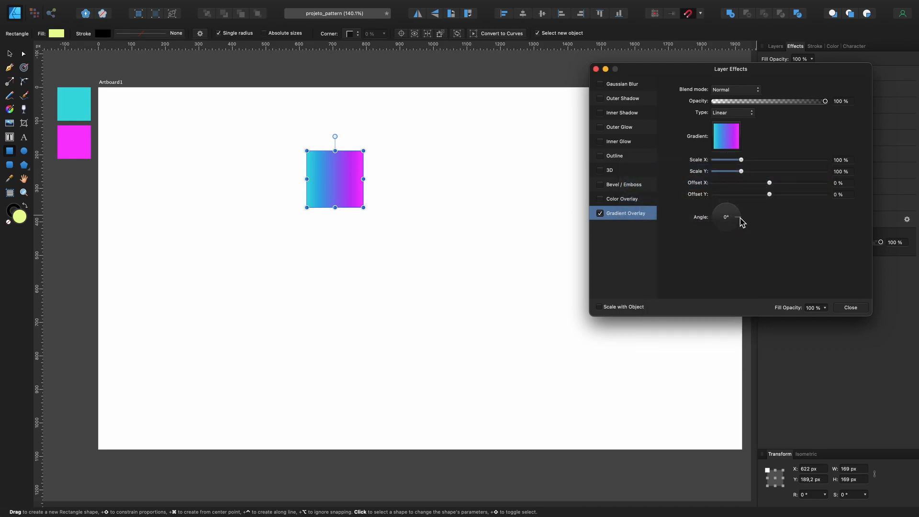
pyautogui.moveTo(741, 221); pyautogui.dragTo(741, 207)
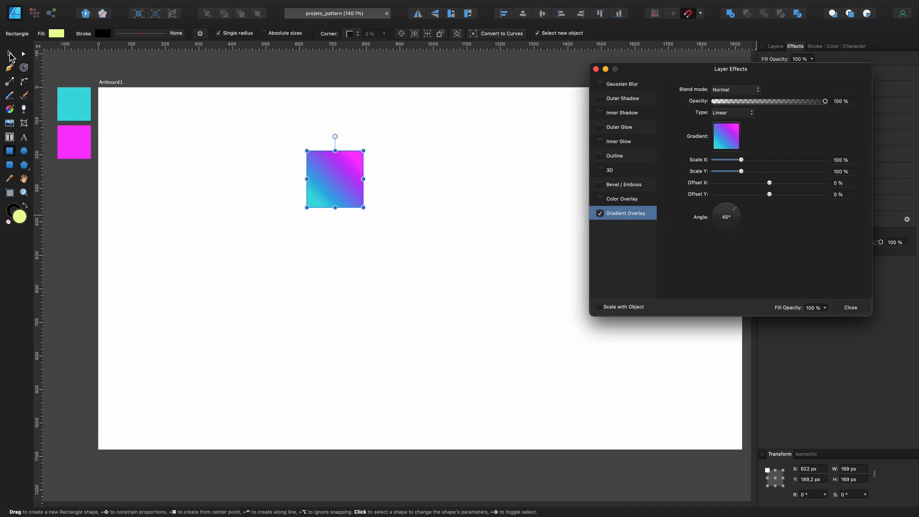
# Step: Duplicate the gradient square twice horizontally, edge to edge, to form a row of three
pyautogui.click(10, 55)
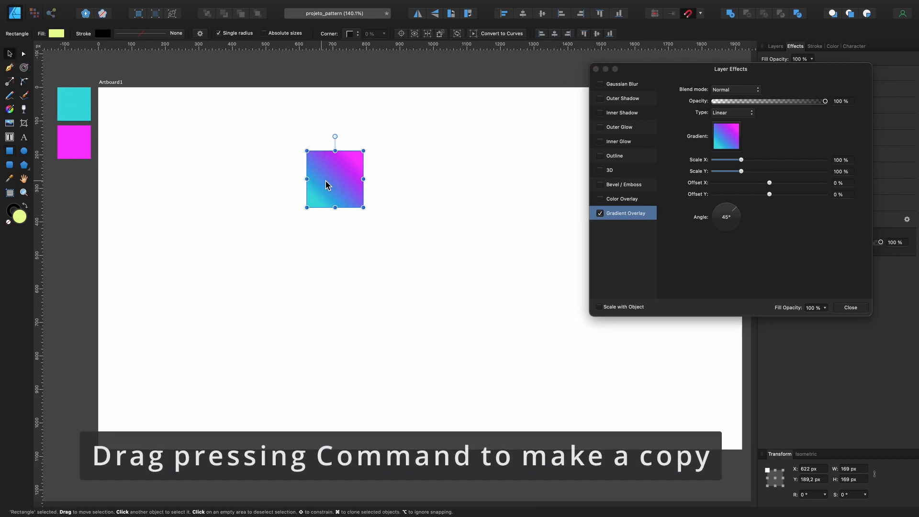
pyautogui.moveTo(342, 186); pyautogui.dragTo(398, 184)
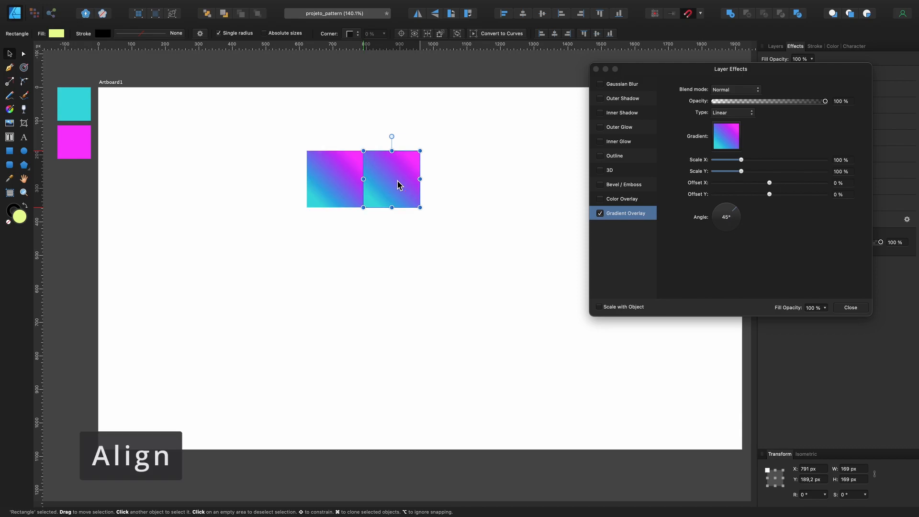
pyautogui.press('super+j')
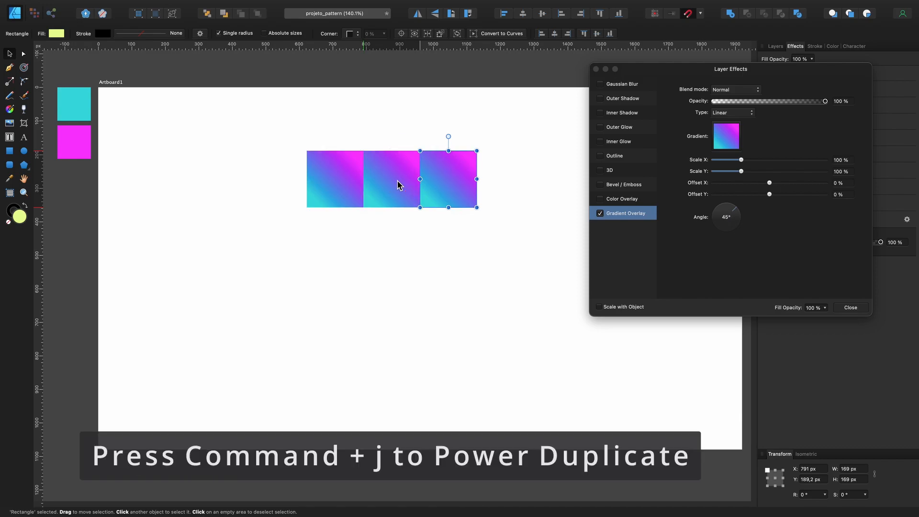
# Step: Duplicate the row of three squares twice downward, edge to edge, to form a 3 by 3 grid
pyautogui.click(375, 136)
pyautogui.moveTo(277, 124); pyautogui.dragTo(501, 209)
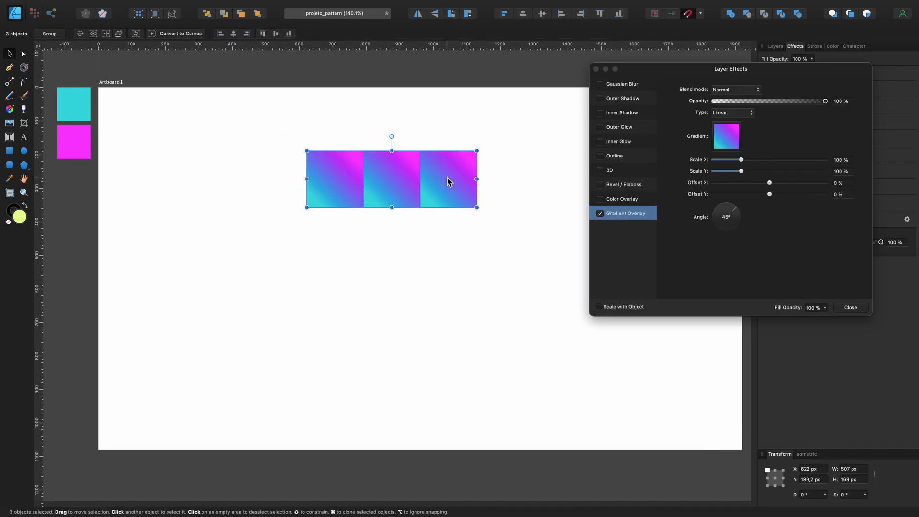
pyautogui.moveTo(445, 170); pyautogui.dragTo(448, 226)
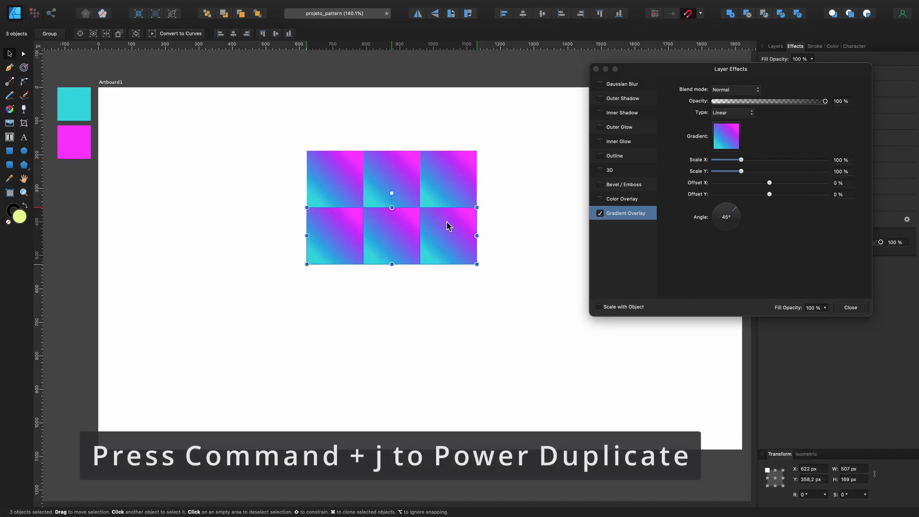
pyautogui.press('super+j')
# Step: Enlarge the whole nine-square grid proportionally to about 763 px and center it on the artboard
pyautogui.scroll(-3, 423, 231)
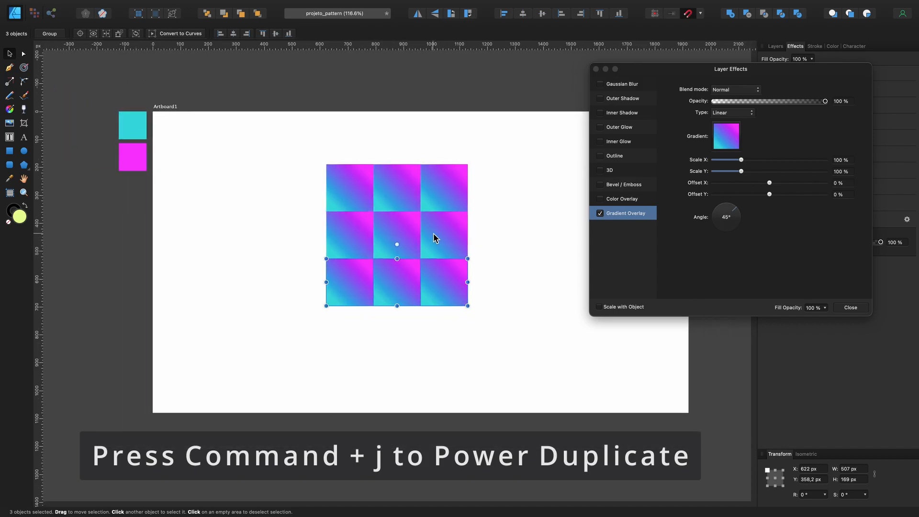
pyautogui.hscroll(2, 433, 234)
pyautogui.moveTo(273, 139); pyautogui.dragTo(493, 349)
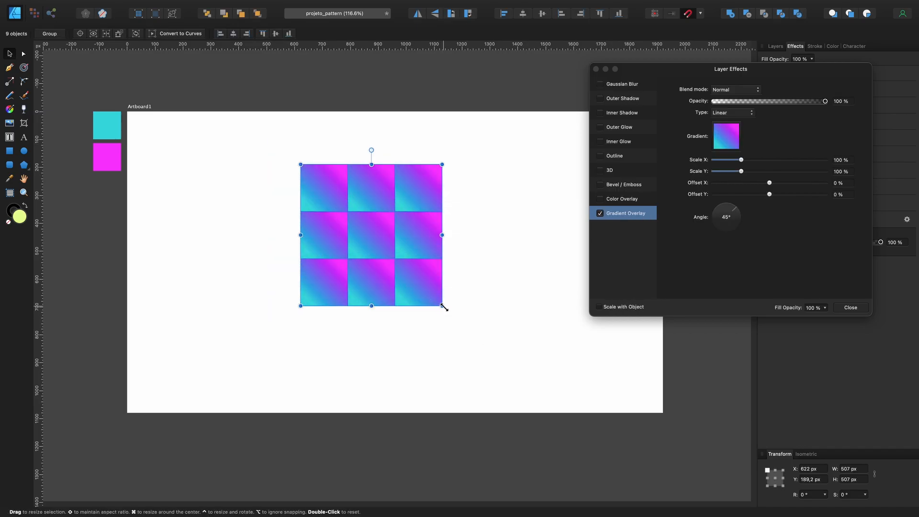
pyautogui.moveTo(443, 306); pyautogui.dragTo(514, 376)
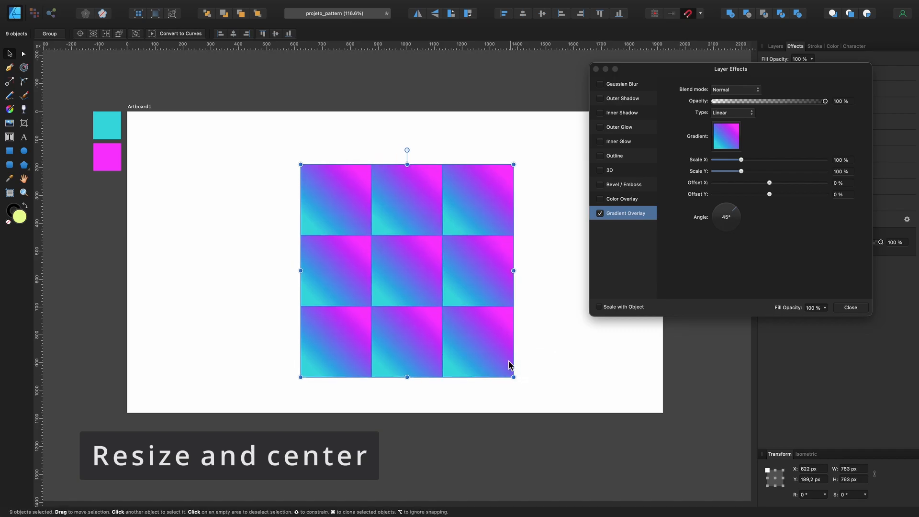
pyautogui.moveTo(492, 345); pyautogui.dragTo(482, 339)
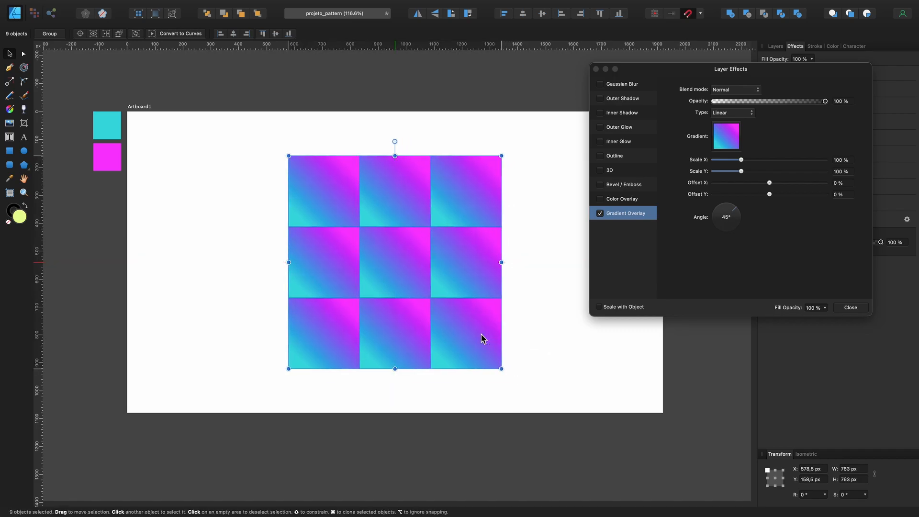
pyautogui.click(532, 316)
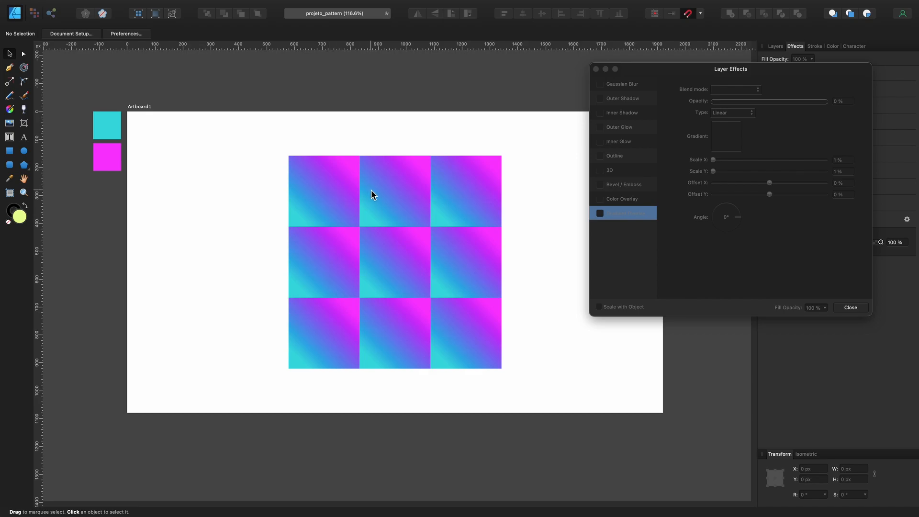
# Step: Reverse the gradient overlays of the grid's top-center and middle-right squares
pyautogui.click(396, 199)
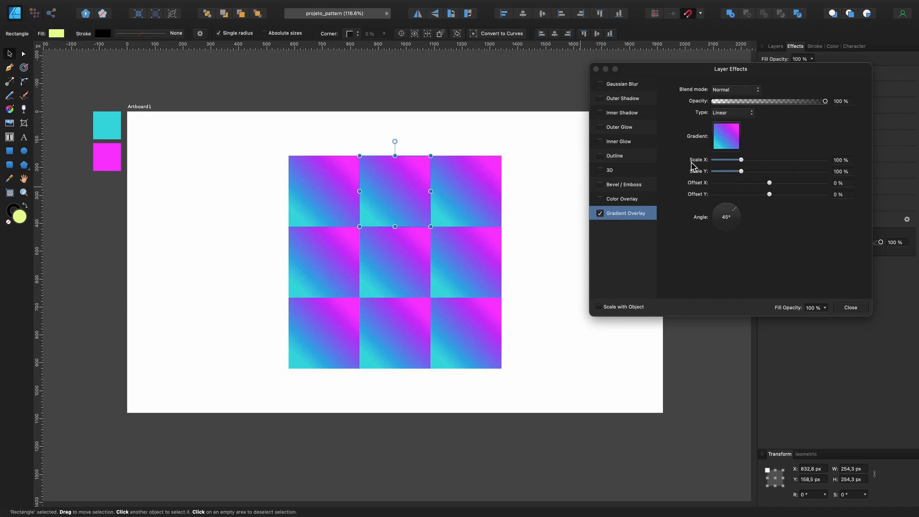
pyautogui.click(724, 142)
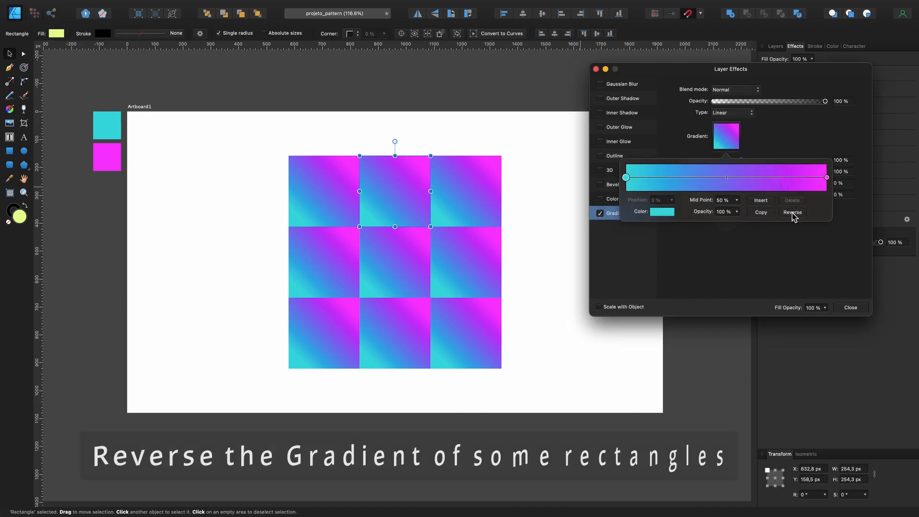
pyautogui.click(792, 212)
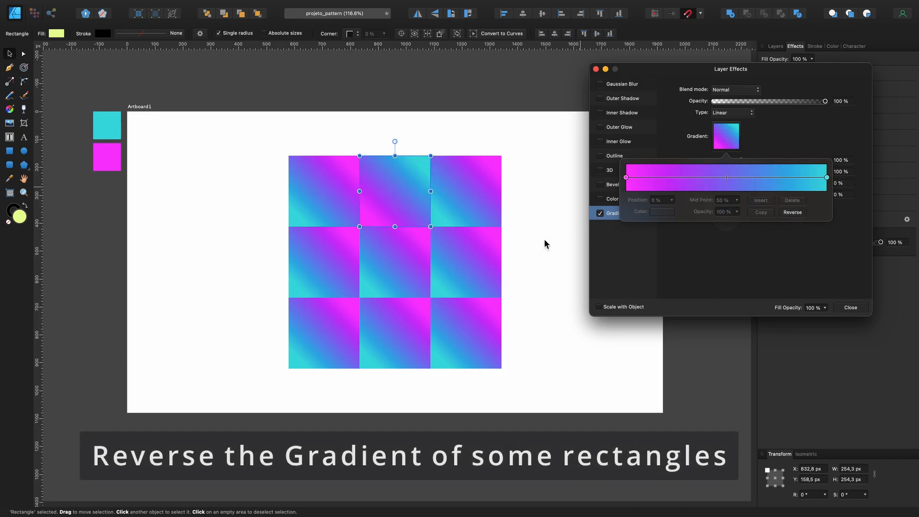
pyautogui.click(455, 261)
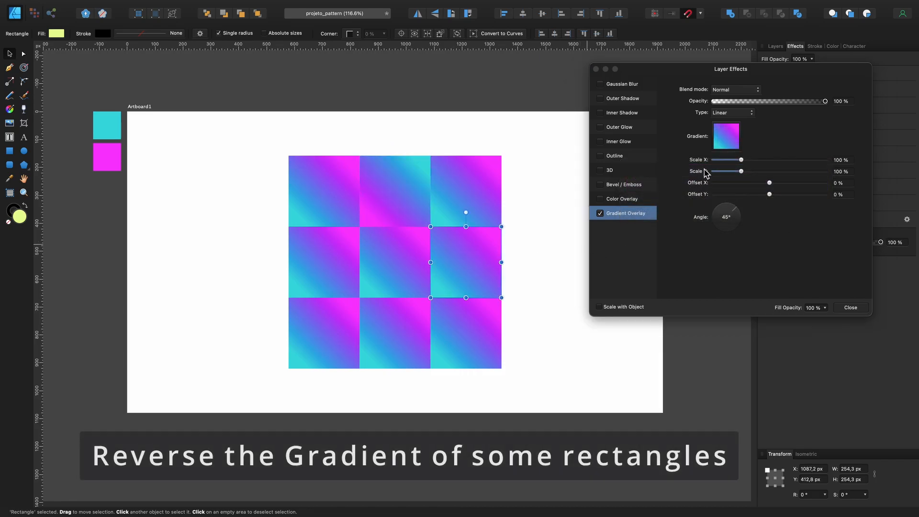
pyautogui.click(728, 137)
pyautogui.click(792, 213)
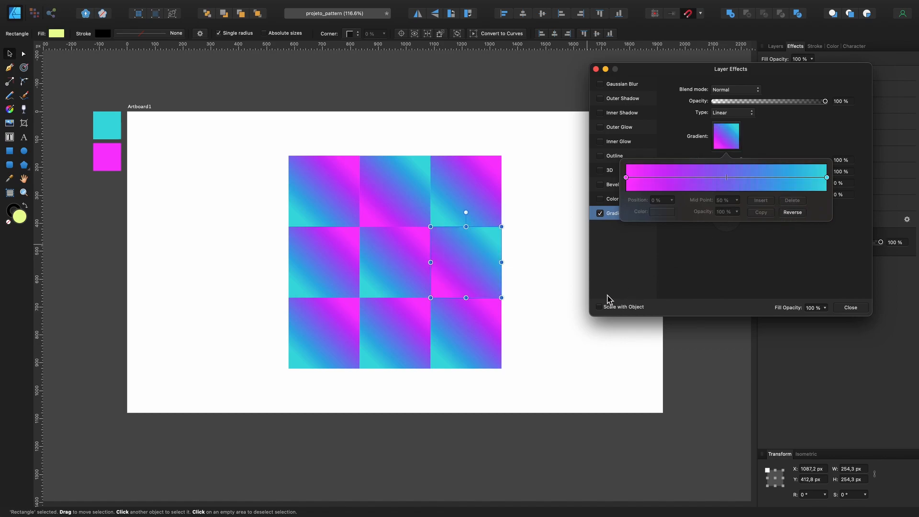
# Step: Reverse the gradient overlays of the grid's middle-left and bottom-center squares
pyautogui.click(333, 262)
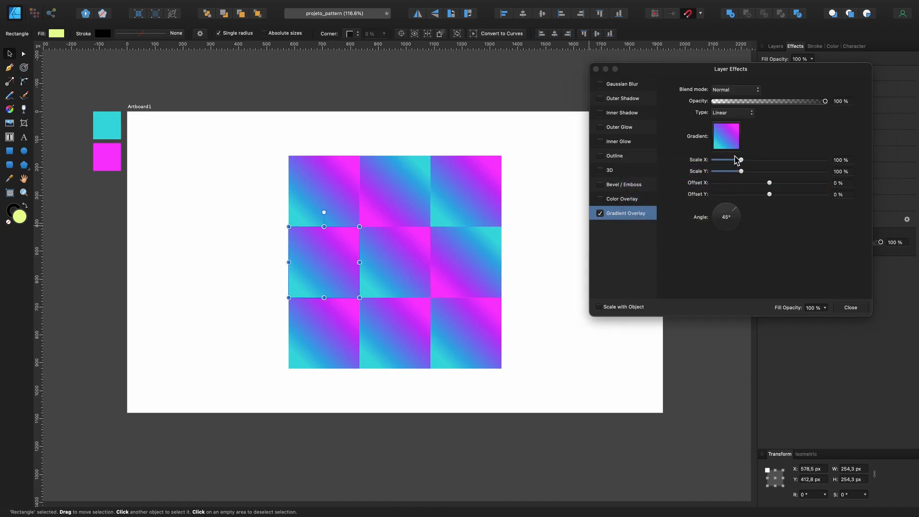
pyautogui.click(735, 141)
pyautogui.click(797, 214)
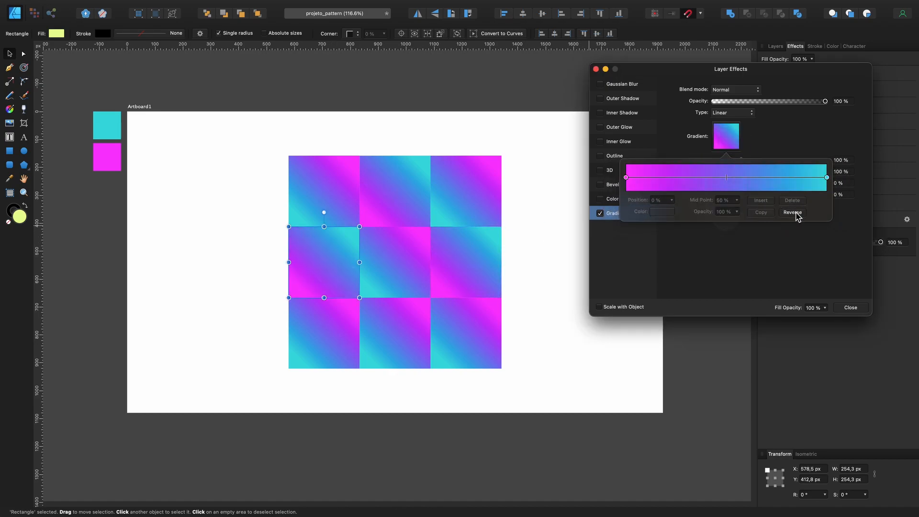
pyautogui.click(387, 335)
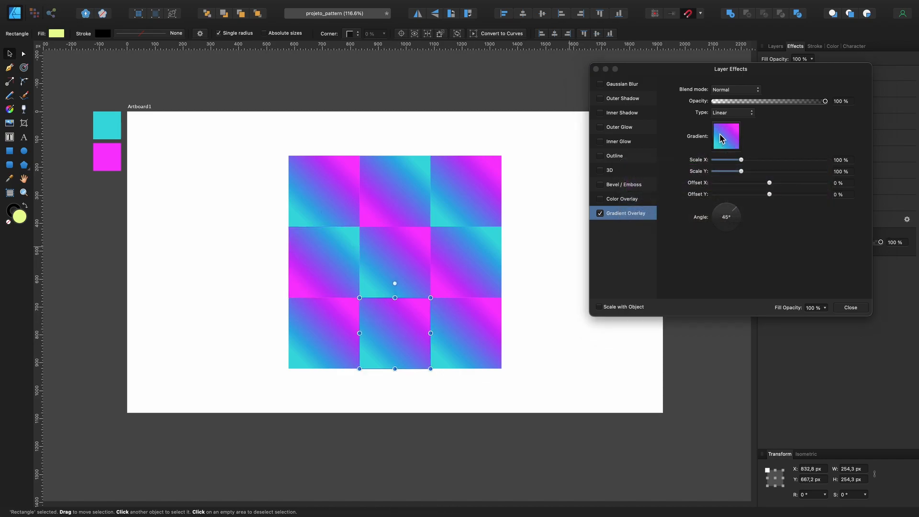
pyautogui.click(724, 137)
pyautogui.click(794, 212)
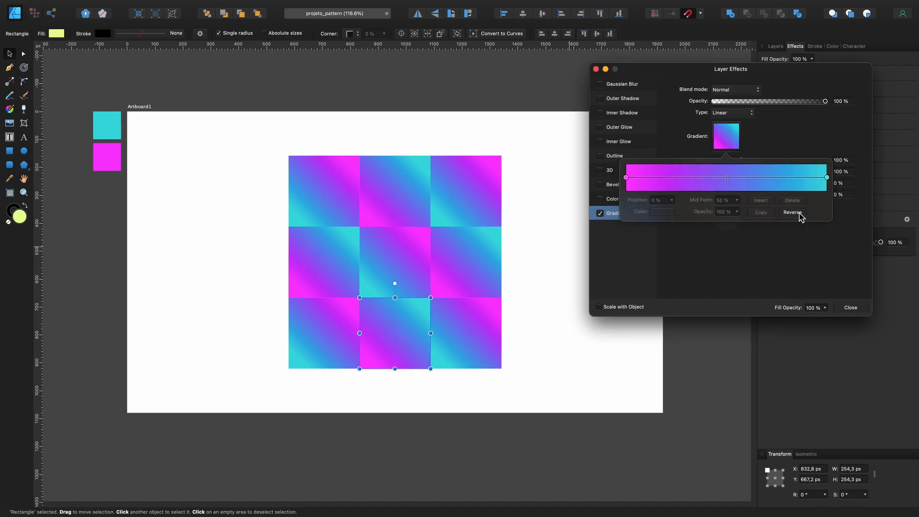
pyautogui.click(588, 367)
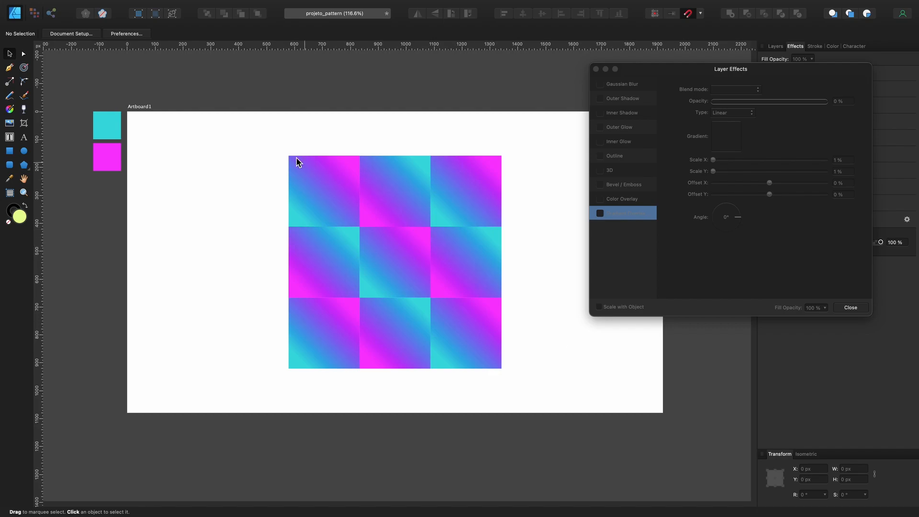
# Step: Convert all nine squares of the grid to curves
pyautogui.moveTo(269, 140); pyautogui.dragTo(525, 378)
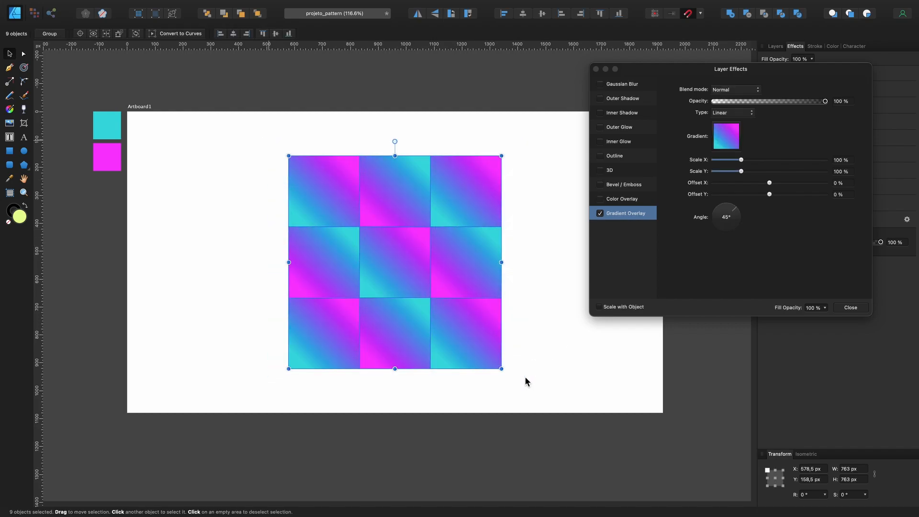
pyautogui.rightClick(386, 182)
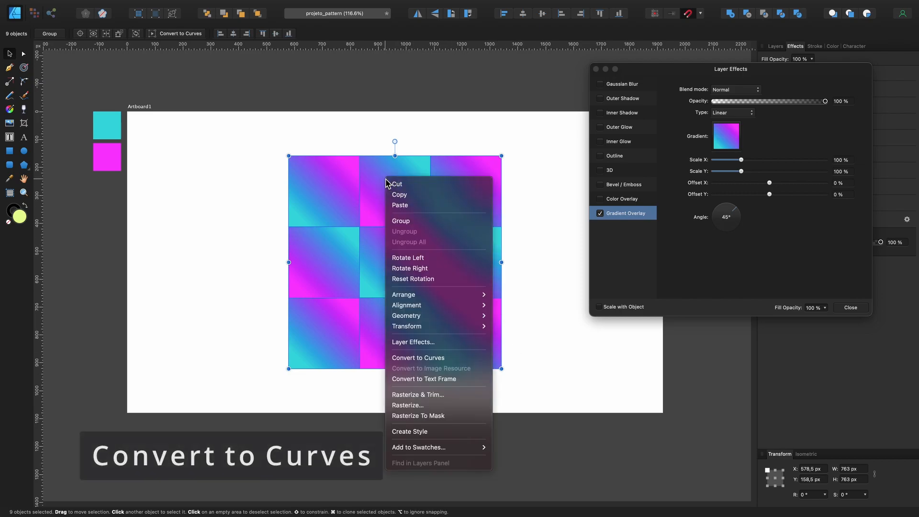
pyautogui.click(482, 362)
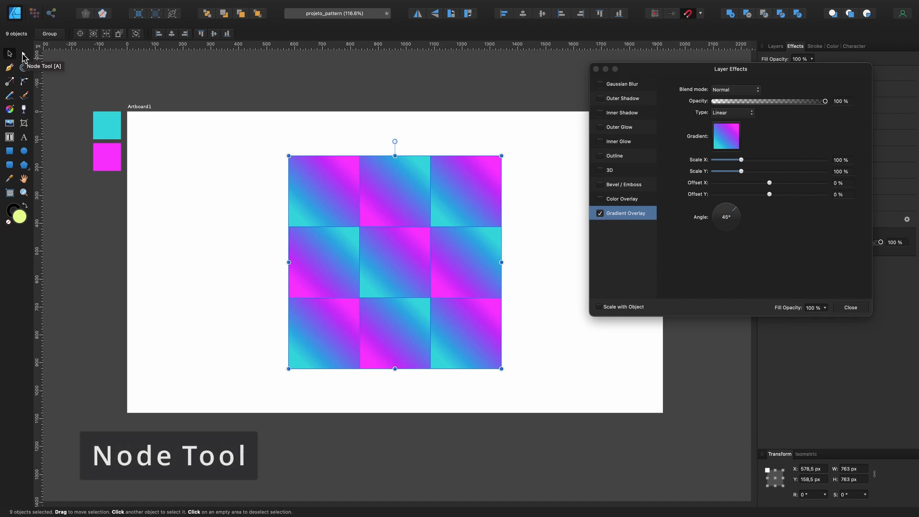
# Step: Reshape the grid's top edge with the Node tool: lower the second node to about Y 196 px, raise the third, lower the right corner
pyautogui.click(22, 57)
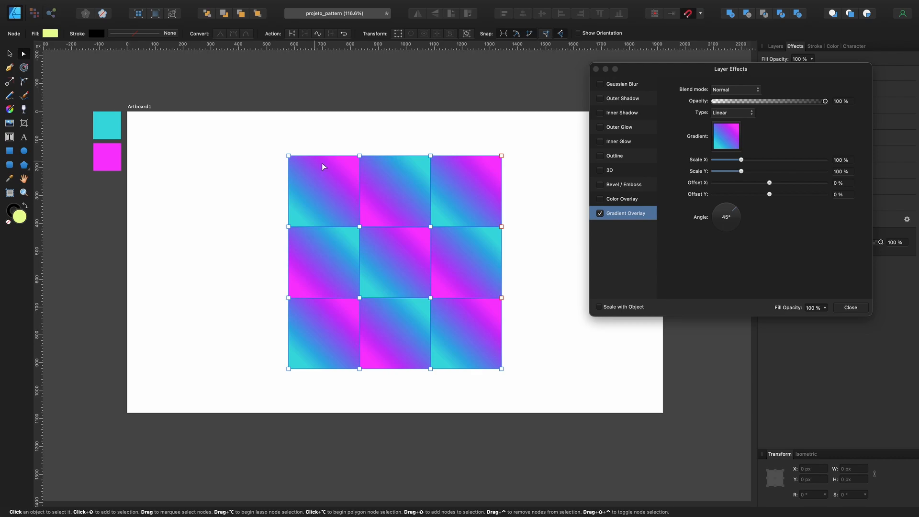
pyautogui.click(359, 155)
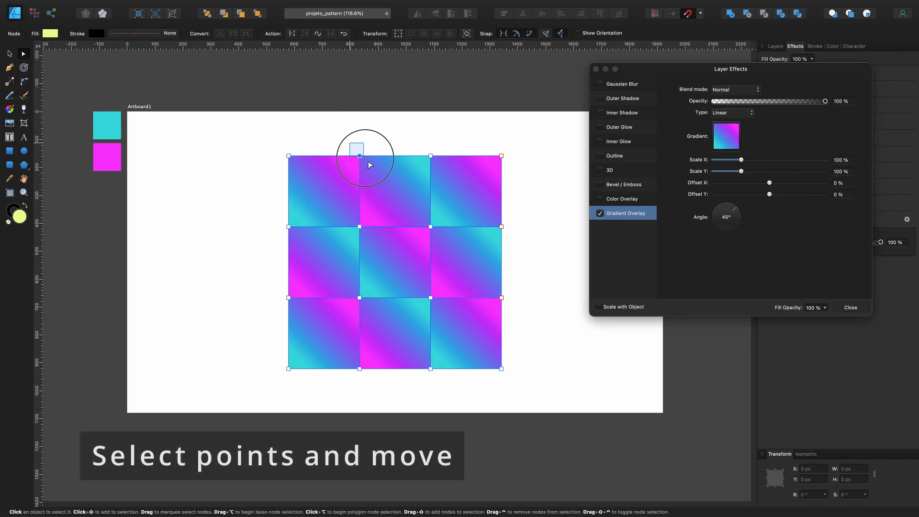
pyautogui.moveTo(369, 166)
pyautogui.mouseDown()
pyautogui.moveTo(360, 193)
pyautogui.moveTo(368, 170)
pyautogui.mouseUp()
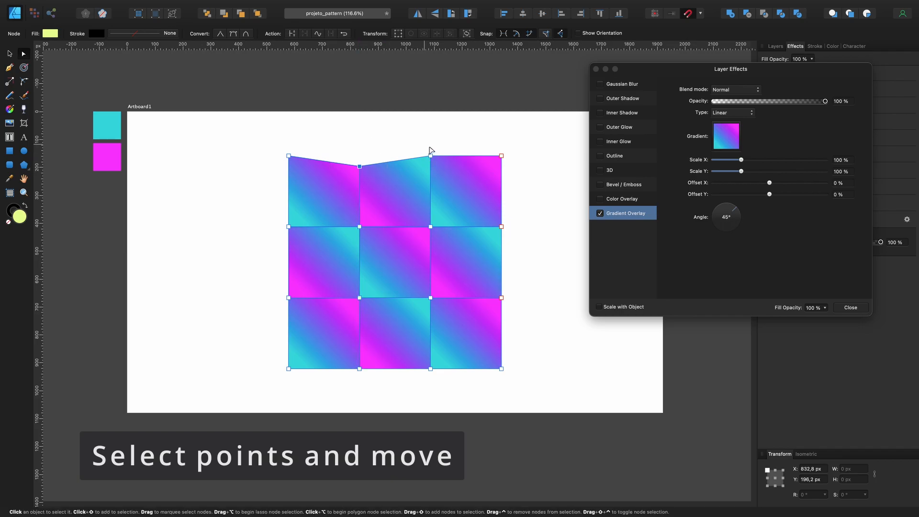
pyautogui.moveTo(418, 143); pyautogui.dragTo(503, 167)
# Step: Shift the grid's two upper inner nodes down, the left edge's upper node outward and its lower node inward
pyautogui.moveTo(426, 212); pyautogui.dragTo(434, 242)
pyautogui.moveTo(365, 228); pyautogui.dragTo(361, 238)
pyautogui.moveTo(306, 309); pyautogui.dragTo(301, 302)
pyautogui.moveTo(277, 212); pyautogui.dragTo(295, 234)
pyautogui.moveTo(289, 229); pyautogui.dragTo(284, 228)
# Step: Stagger the bottom-edge nodes up and down, and move the right edge's lower node inward and its upper node to about X 1366, Y 461 px
pyautogui.moveTo(345, 367)
pyautogui.mouseDown()
pyautogui.moveTo(376, 382)
pyautogui.moveTo(360, 377)
pyautogui.mouseUp()
pyautogui.moveTo(428, 371); pyautogui.dragTo(431, 362)
pyautogui.click(502, 371)
pyautogui.moveTo(506, 375)
pyautogui.mouseDown()
pyautogui.moveTo(498, 367)
pyautogui.moveTo(509, 382)
pyautogui.mouseUp()
pyautogui.moveTo(507, 302); pyautogui.dragTo(501, 305)
pyautogui.moveTo(502, 222); pyautogui.dragTo(511, 245)
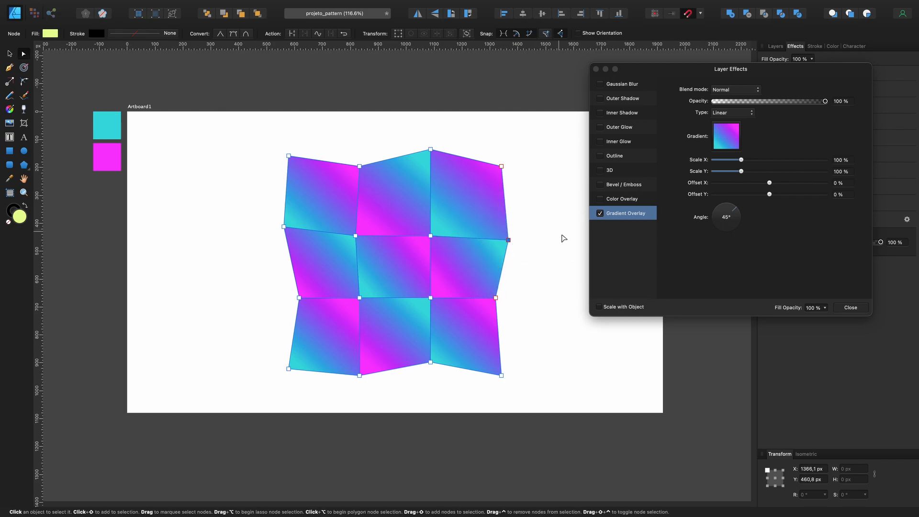